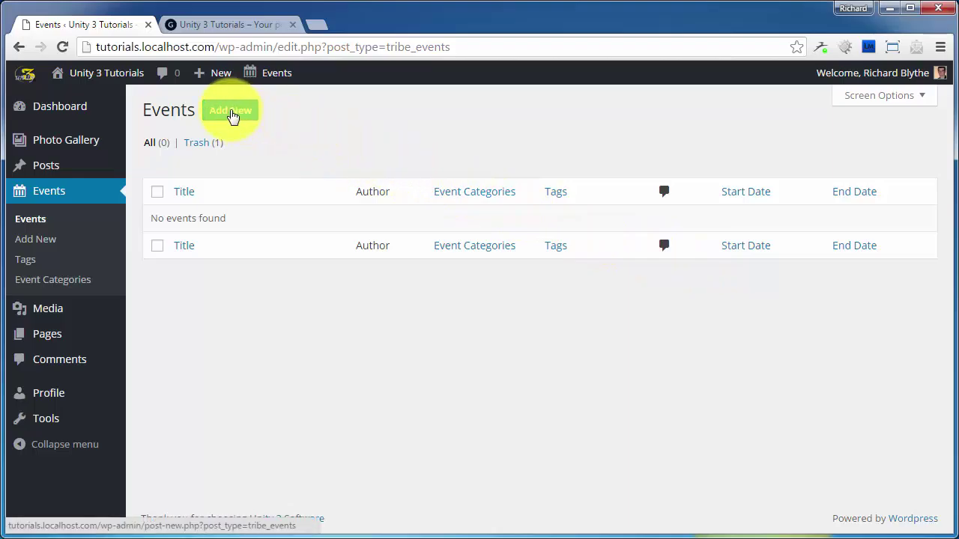
Create a new event and title it "Gospel Music Fest".
click(231, 113)
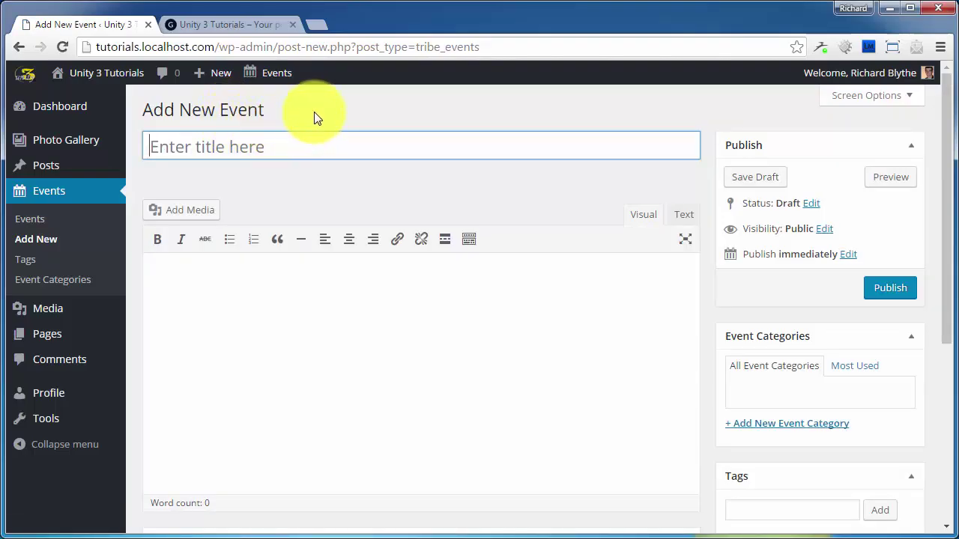
key(shift)
text(G)
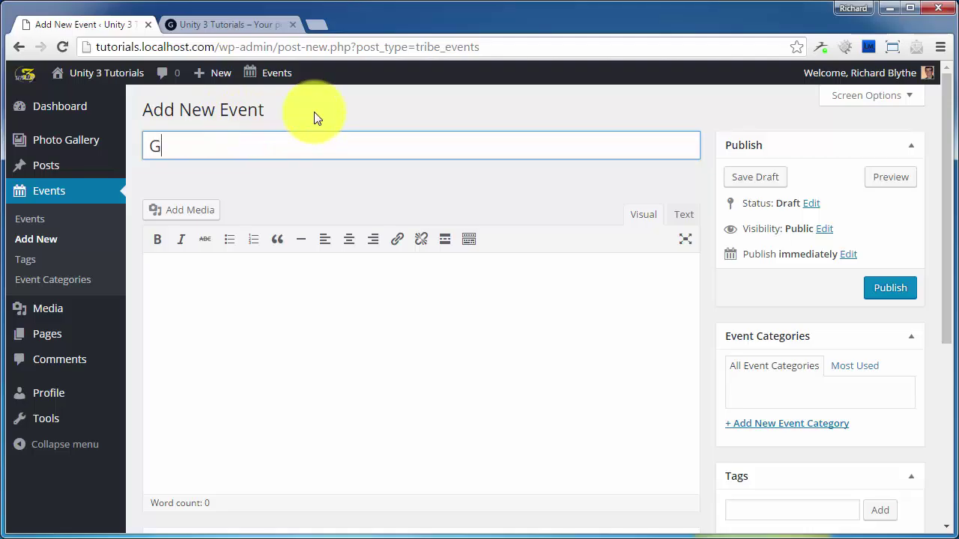
text(ospel Music F)
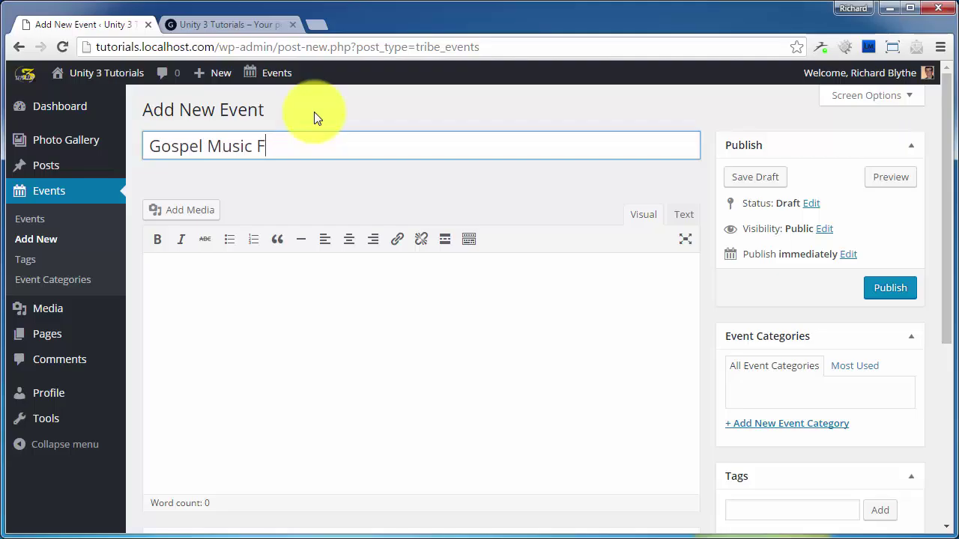
text(est)
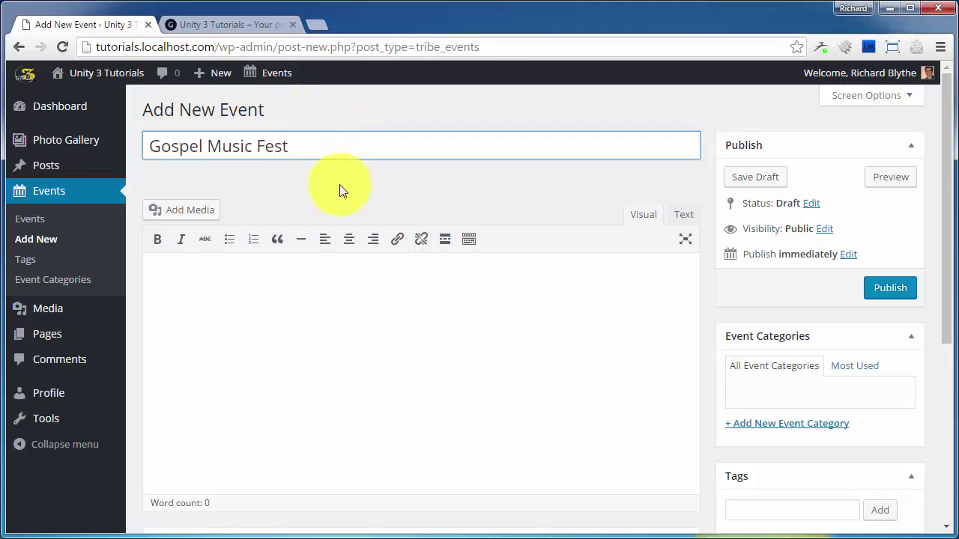
Paste the copied description beginning "Come join us for this inspirational and uplifting day" into the event's body text.
click(313, 332)
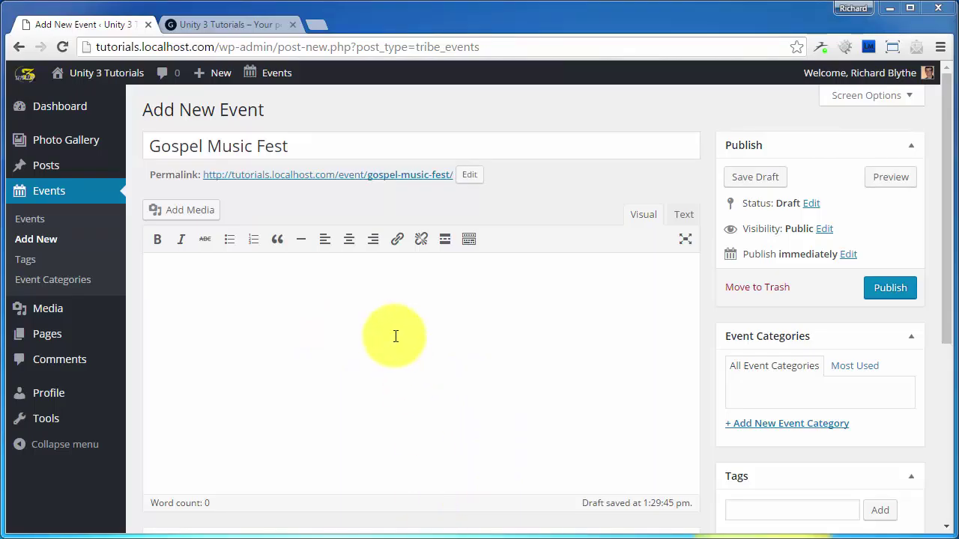
right_click(207, 291)
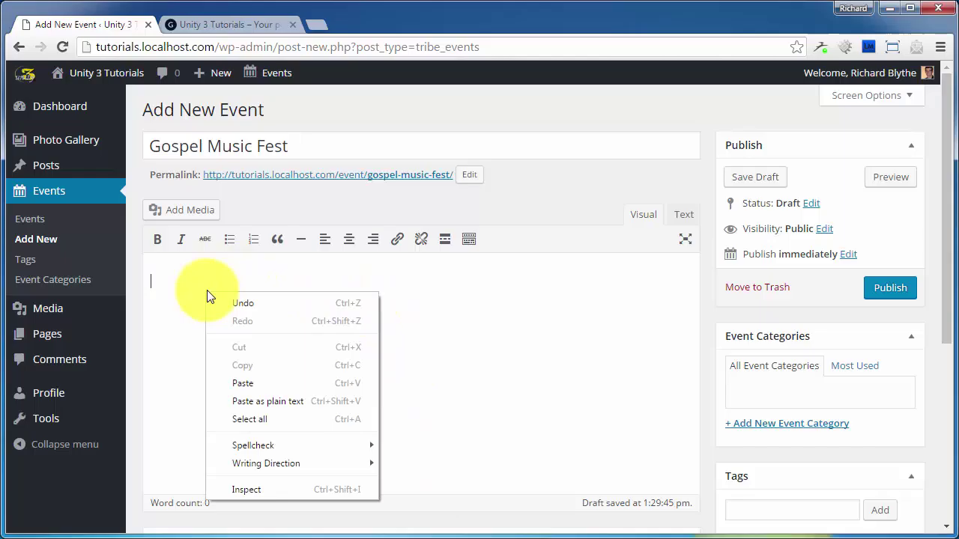
click(267, 383)
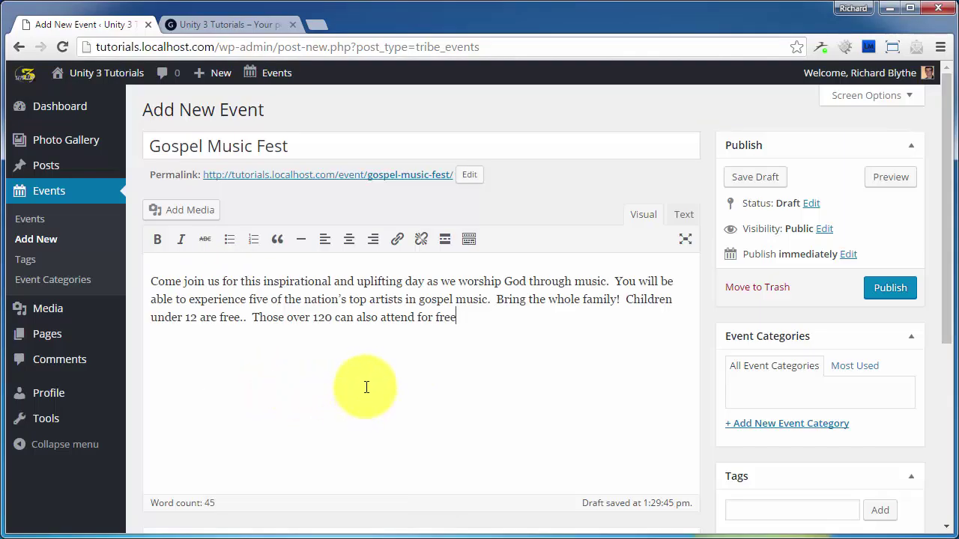
click(402, 377)
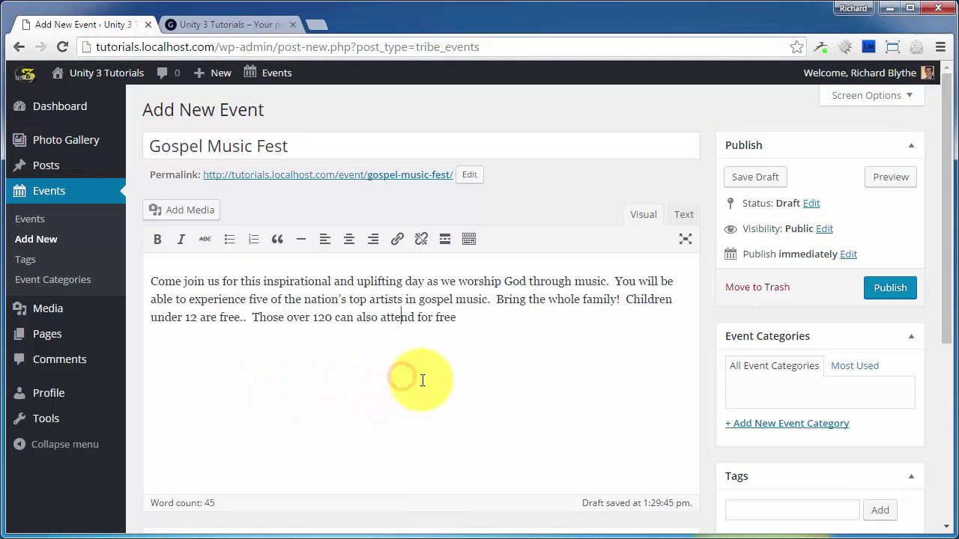
Set the event's start date to June 18, 2016 in the time and date settings.
scroll(463, 329, down, 3)
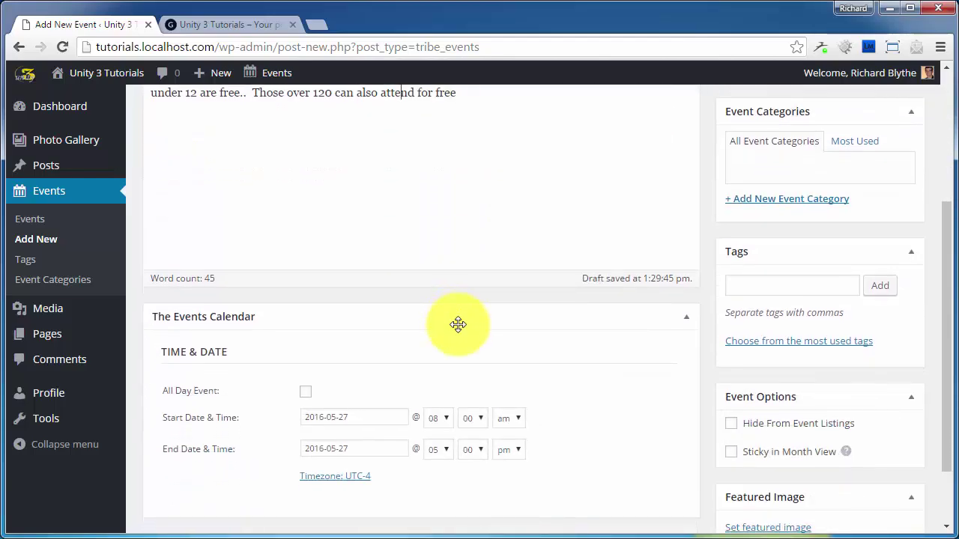
scroll(458, 324, down, 2)
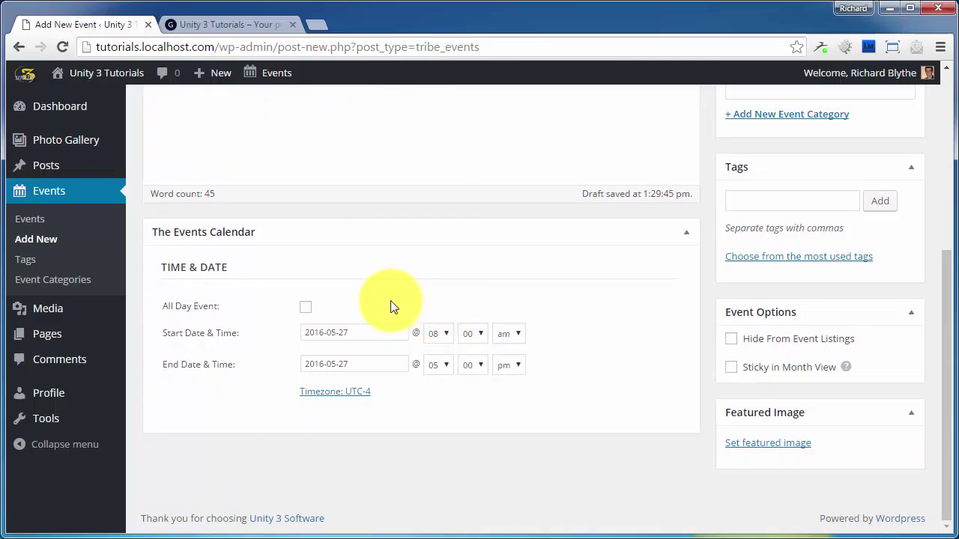
click(355, 332)
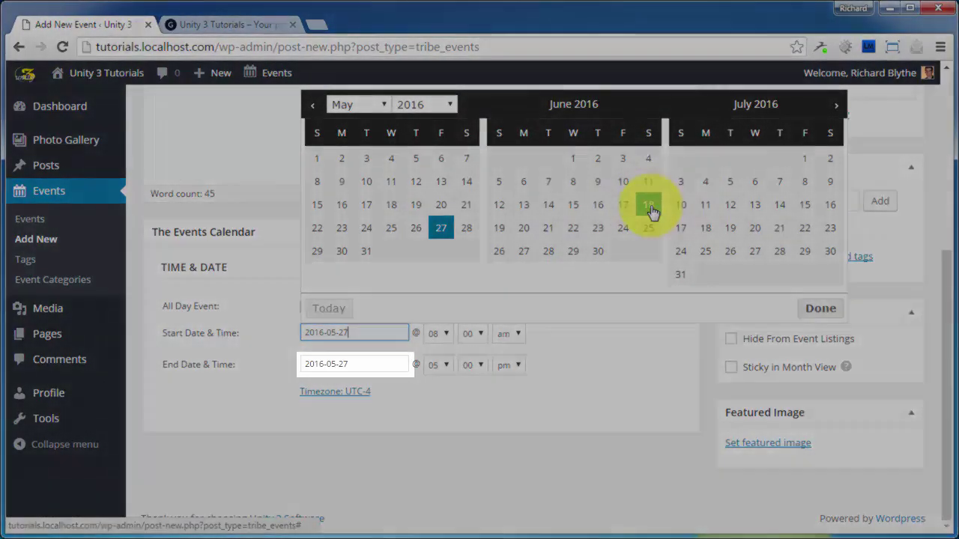
click(649, 205)
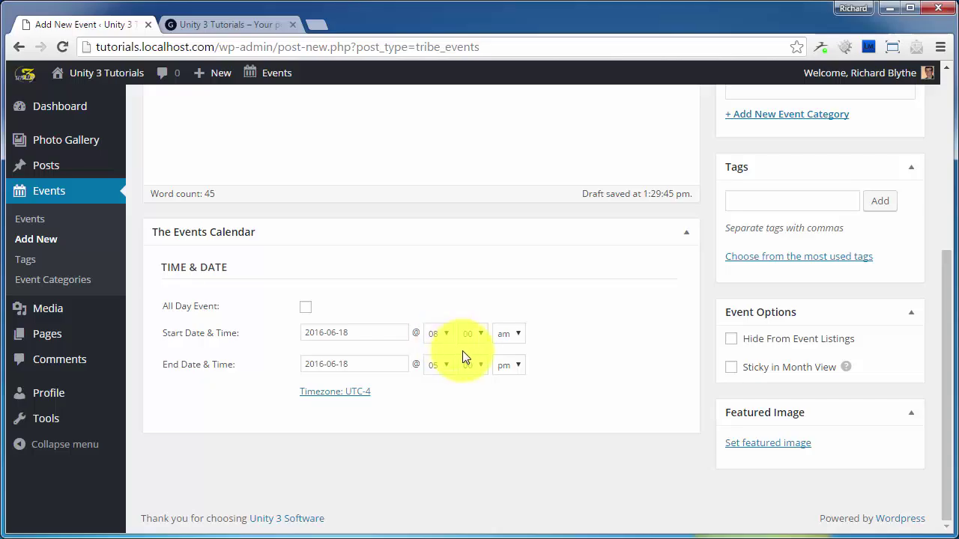
Set the event's start time to 07:00 pm.
click(440, 335)
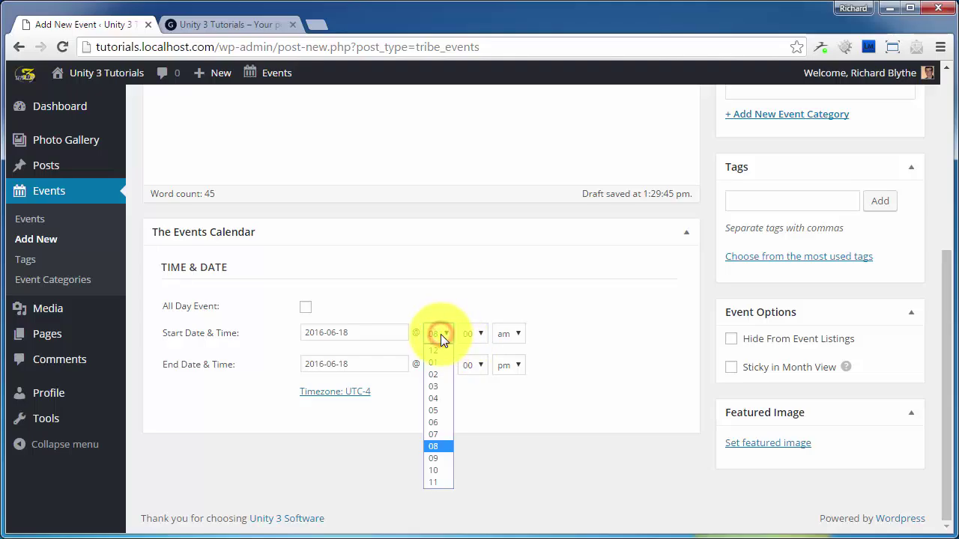
click(440, 437)
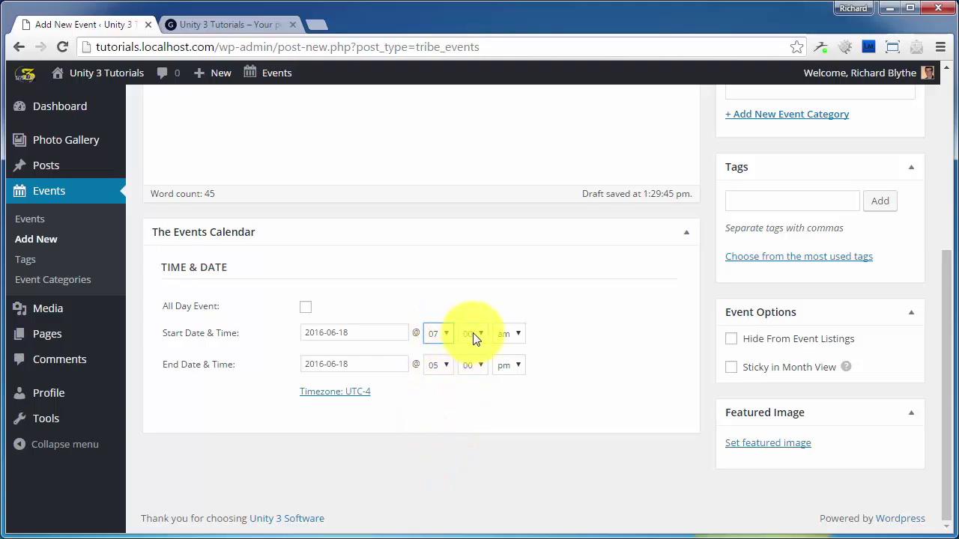
click(514, 337)
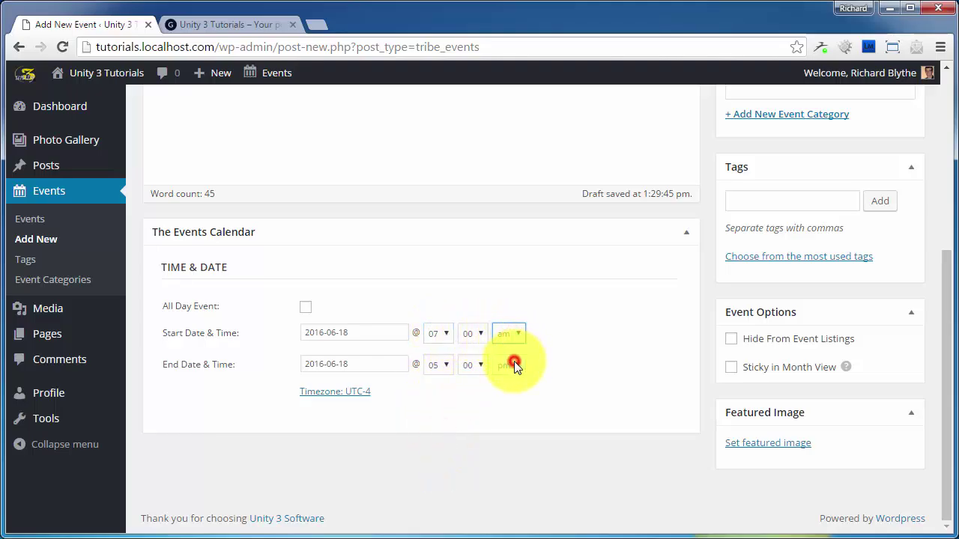
click(514, 363)
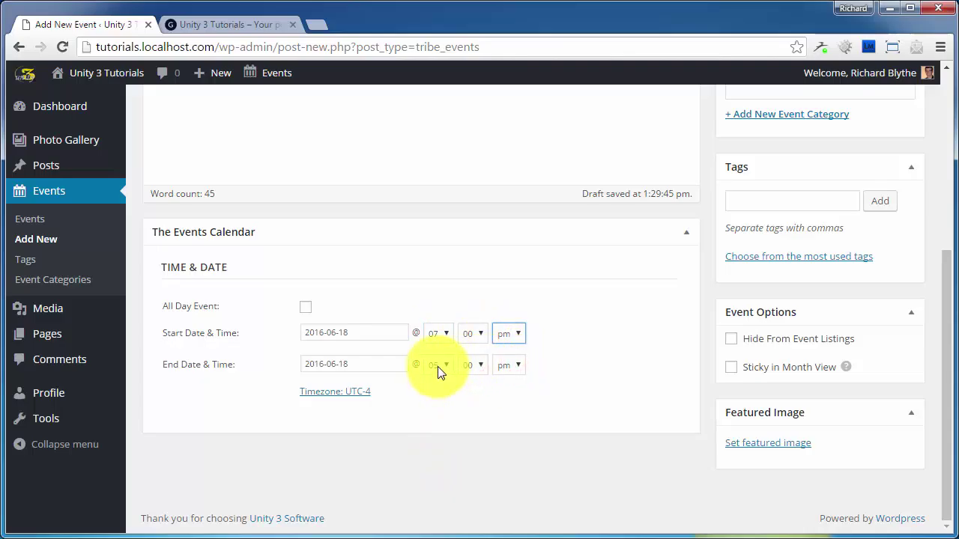
Set the event's end time to 07:00 pm.
click(438, 367)
click(435, 464)
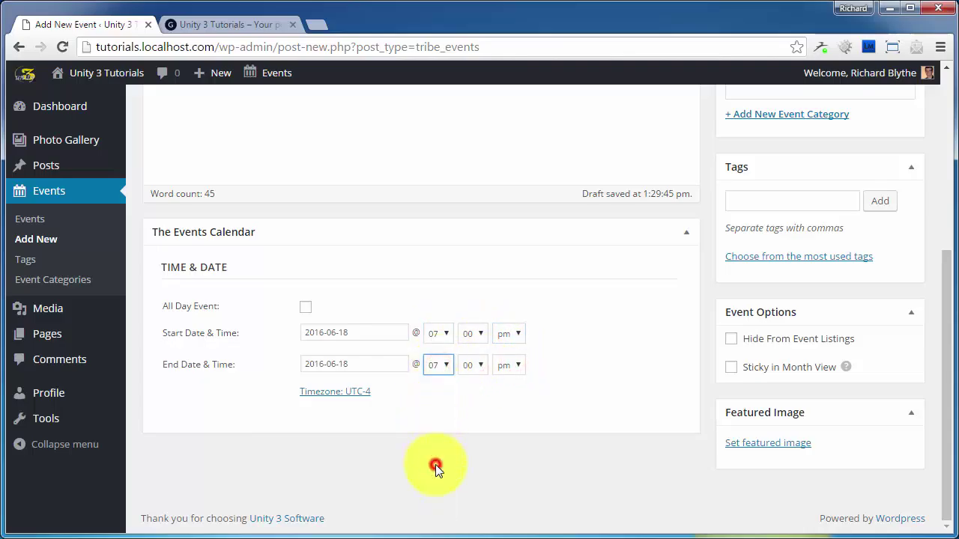
click(500, 365)
click(514, 392)
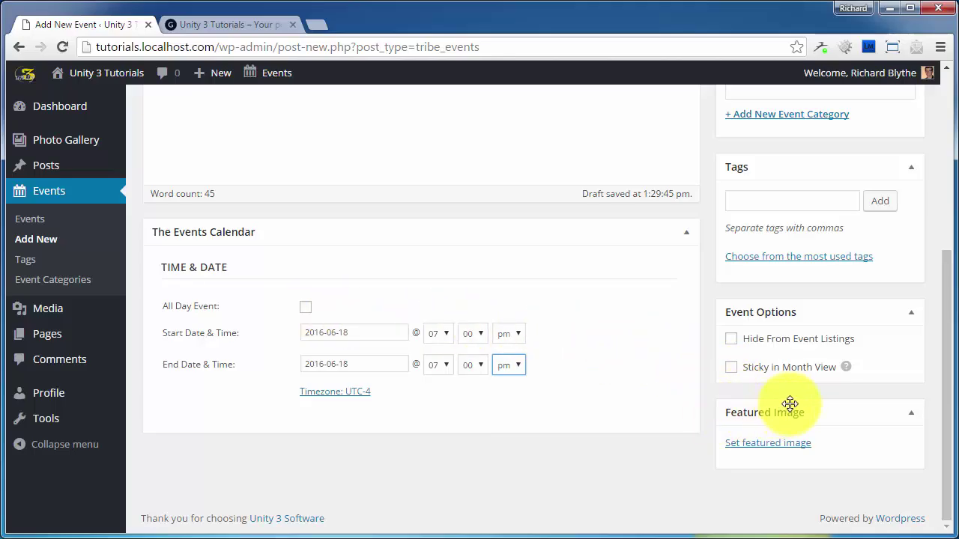
Add a new event category named "Concerts" without a parent category to the event.
scroll(789, 402, up, 1)
scroll(805, 410, up, 2)
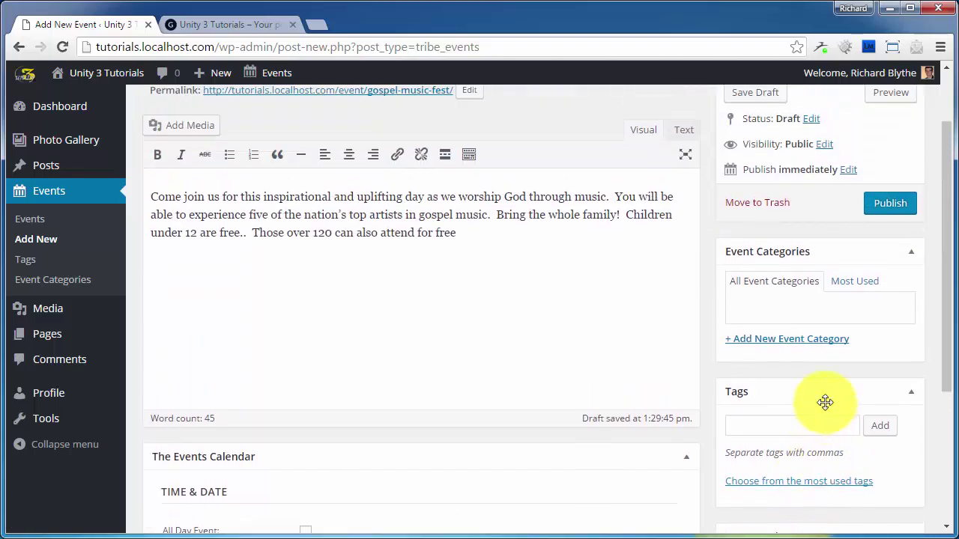
click(792, 343)
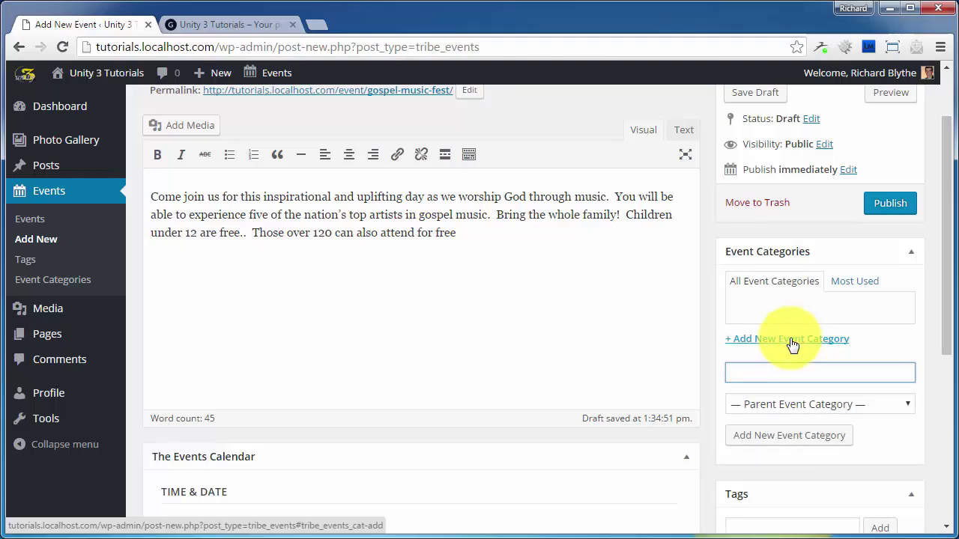
click(767, 369)
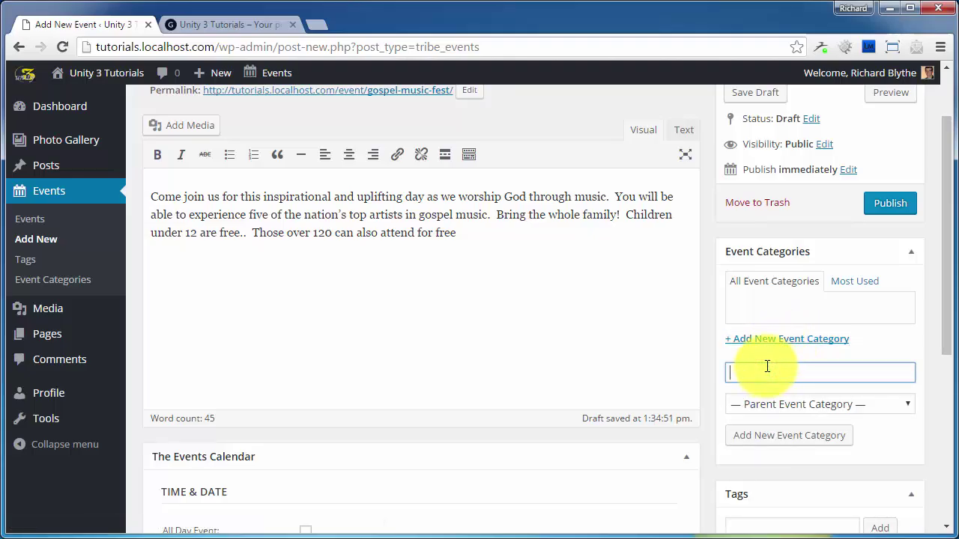
text(Conv)
key(BackSpace)
text(certs)
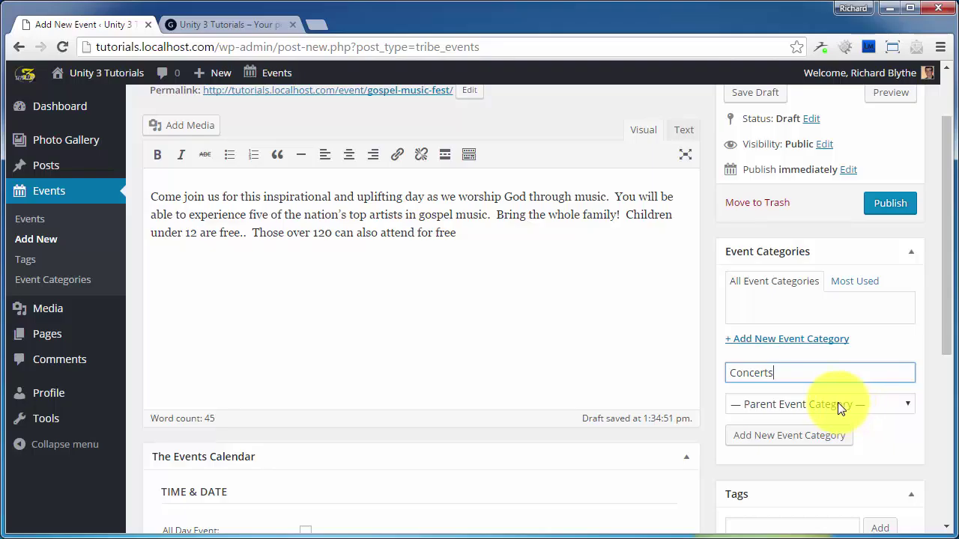
click(796, 440)
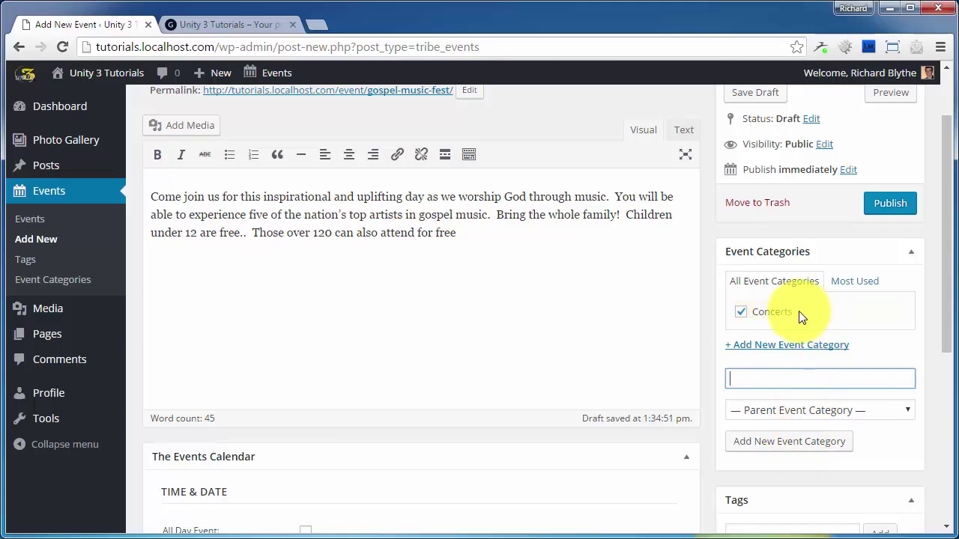
Add the tags "guitar" and "drums" to the event, one at a time.
scroll(806, 323, down, 2)
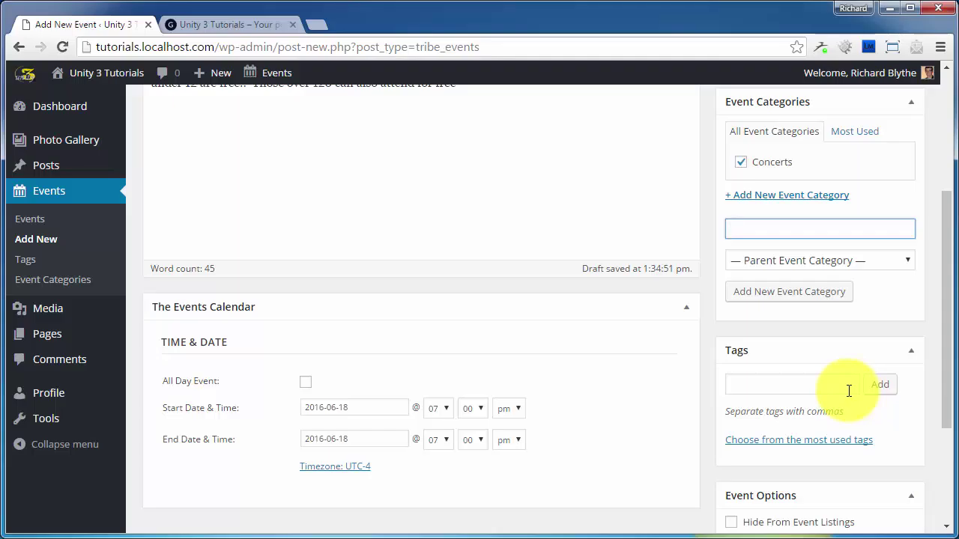
click(794, 378)
text(guit)
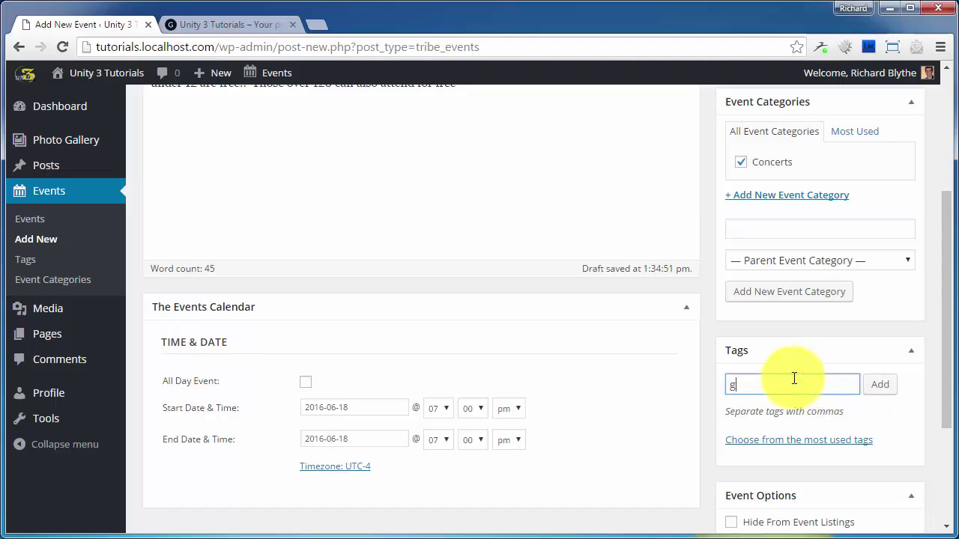
text(s)
key(BackSpace)
text(ar)
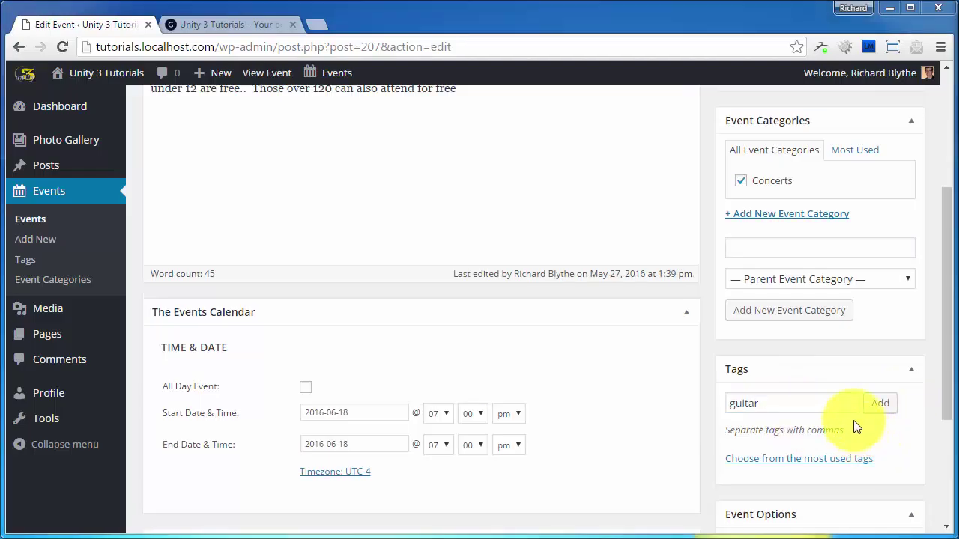
click(875, 405)
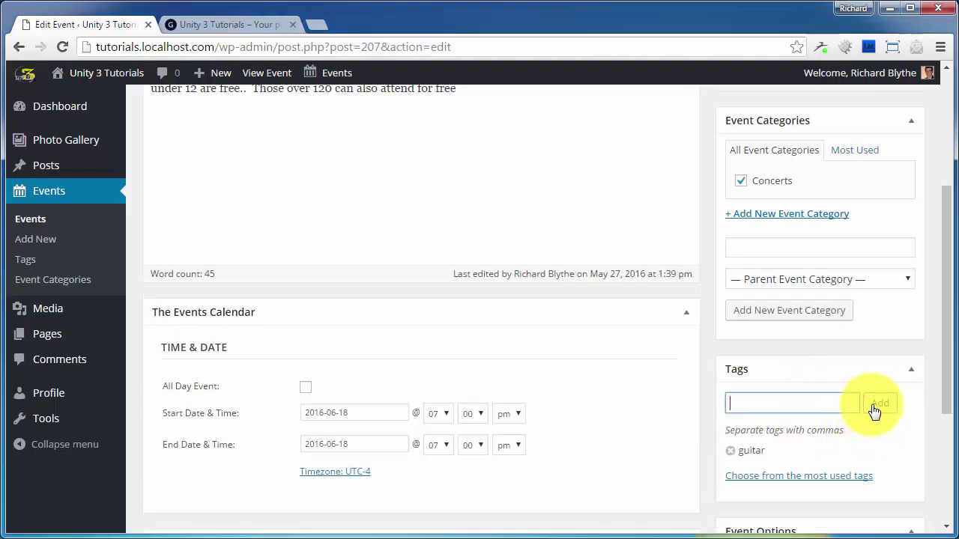
text(drums)
click(875, 408)
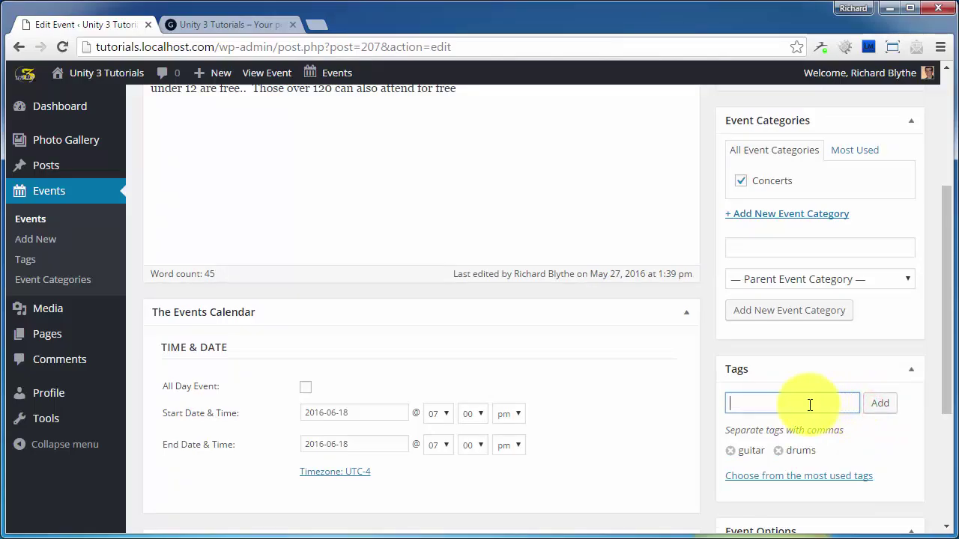
Add the tags "piano" and "outdoors" together as one comma-separated entry.
text(piano,)
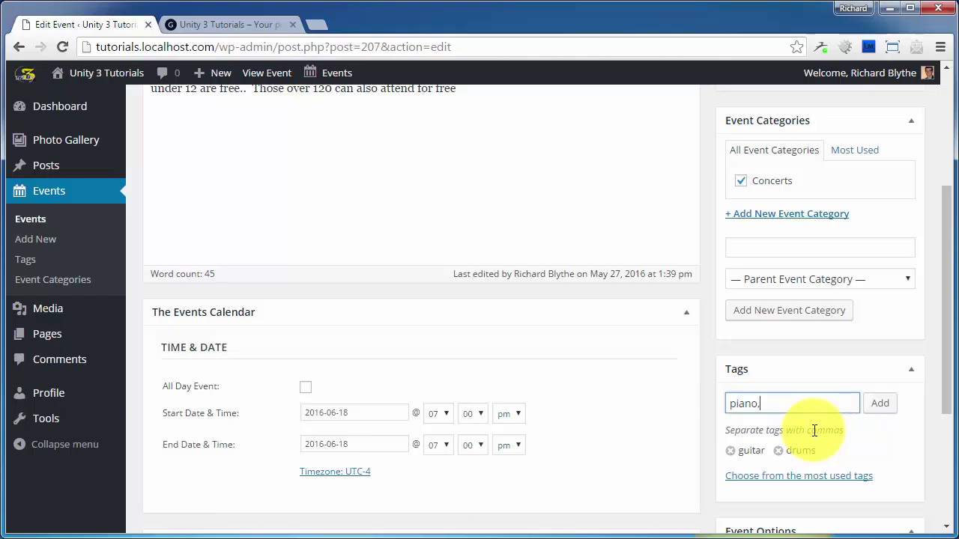
text(outdoors)
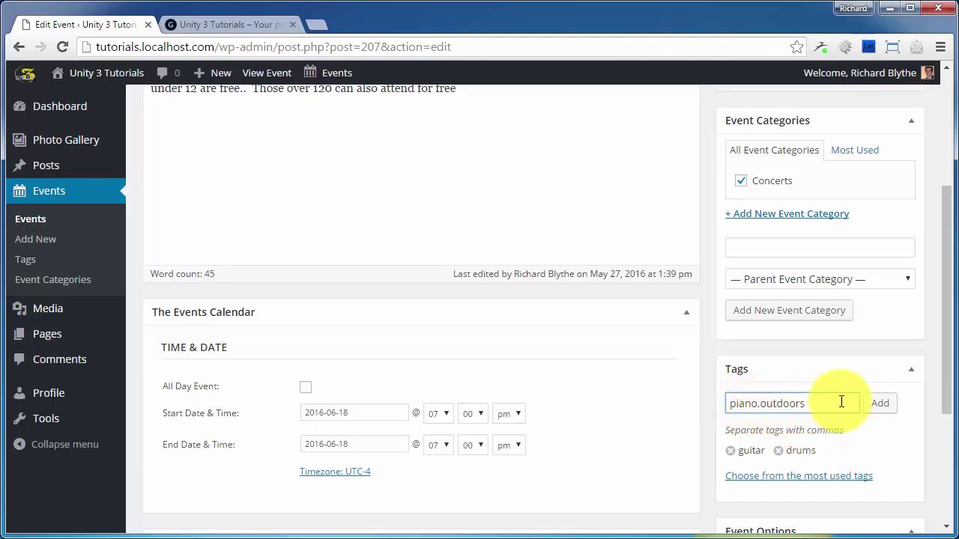
click(878, 406)
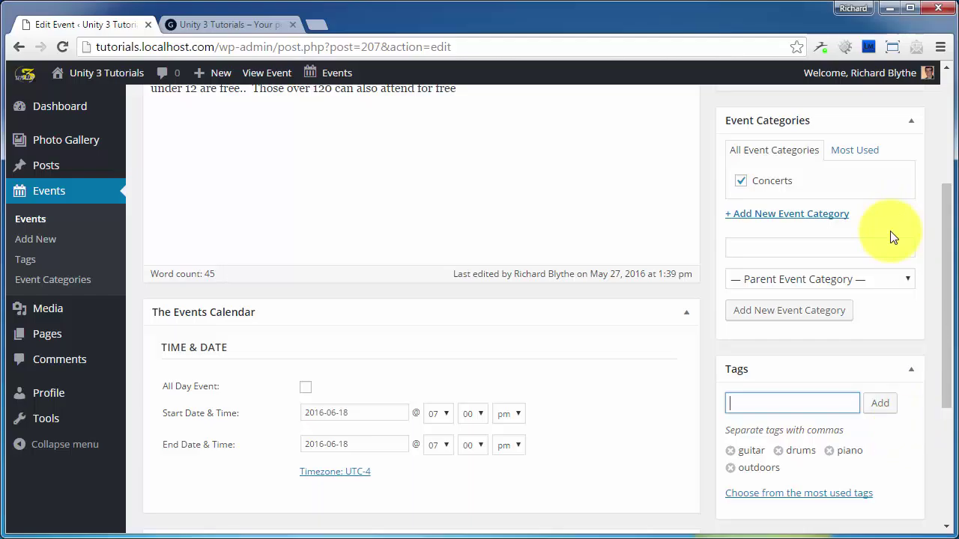
scroll(875, 275, down, 1)
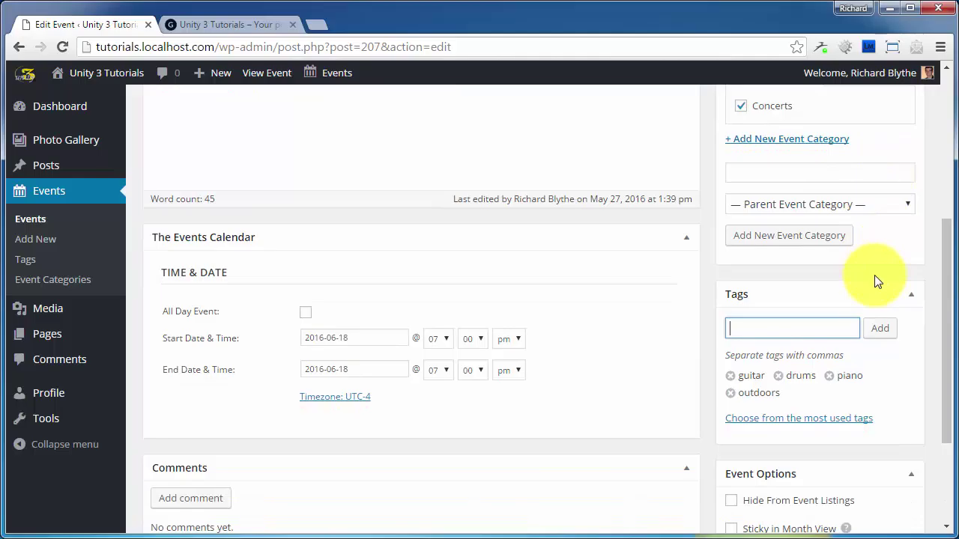
scroll(874, 275, down, 1)
scroll(874, 275, down, 2)
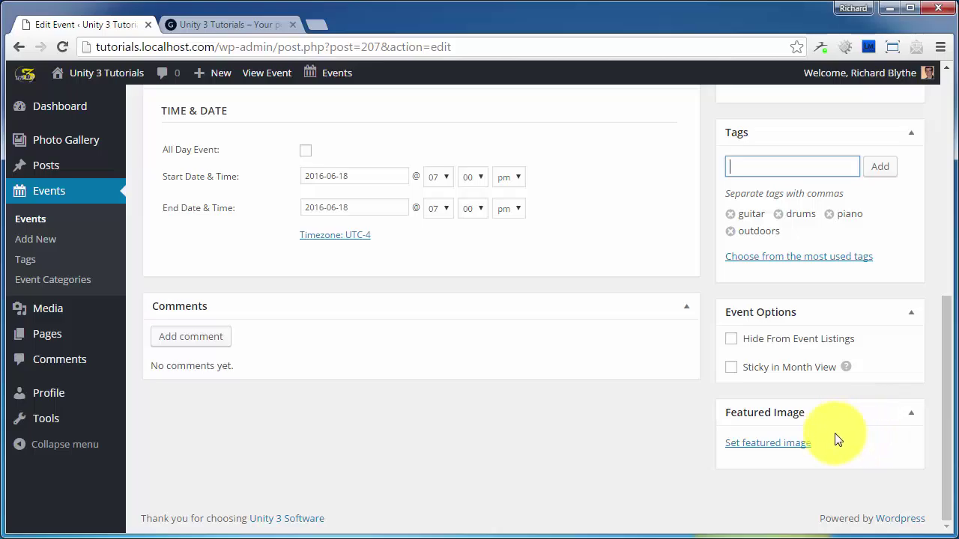
click(778, 447)
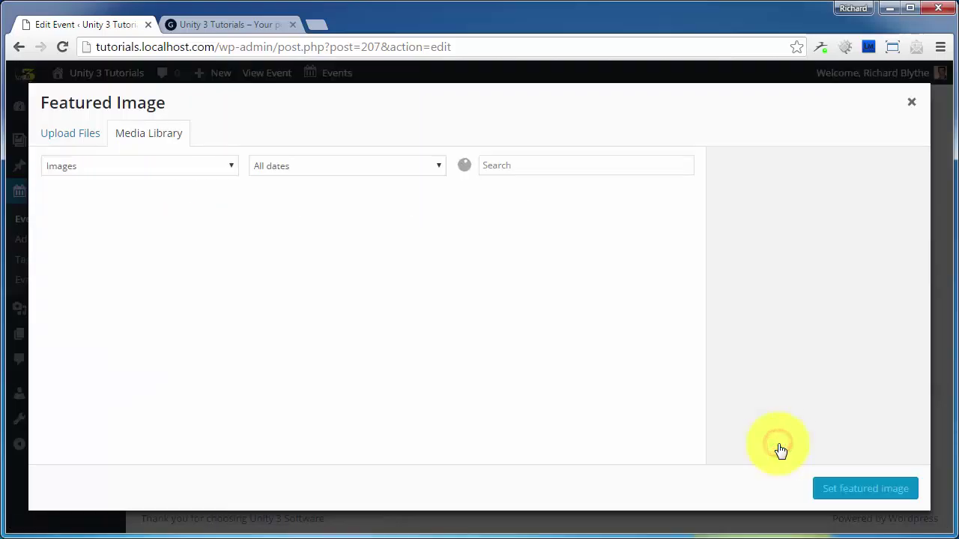
click(81, 140)
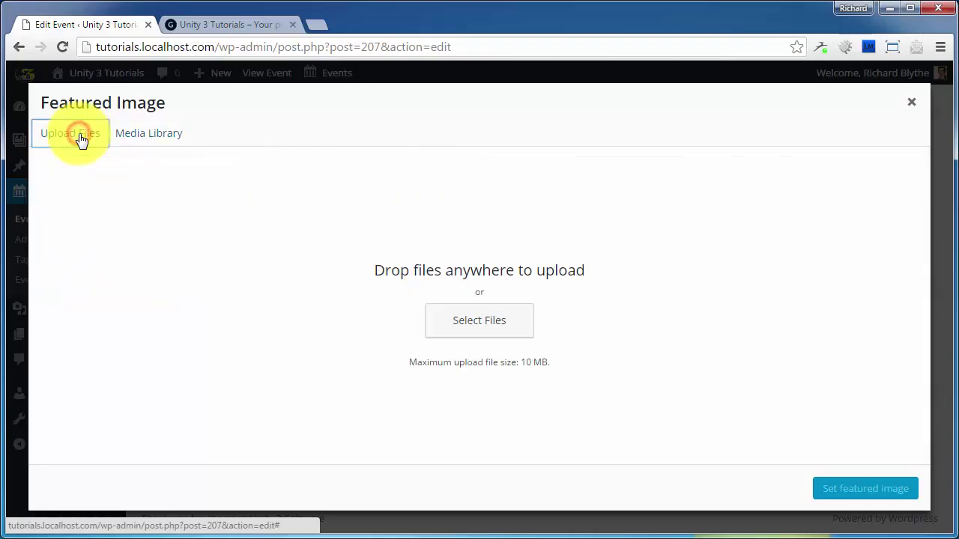
click(493, 323)
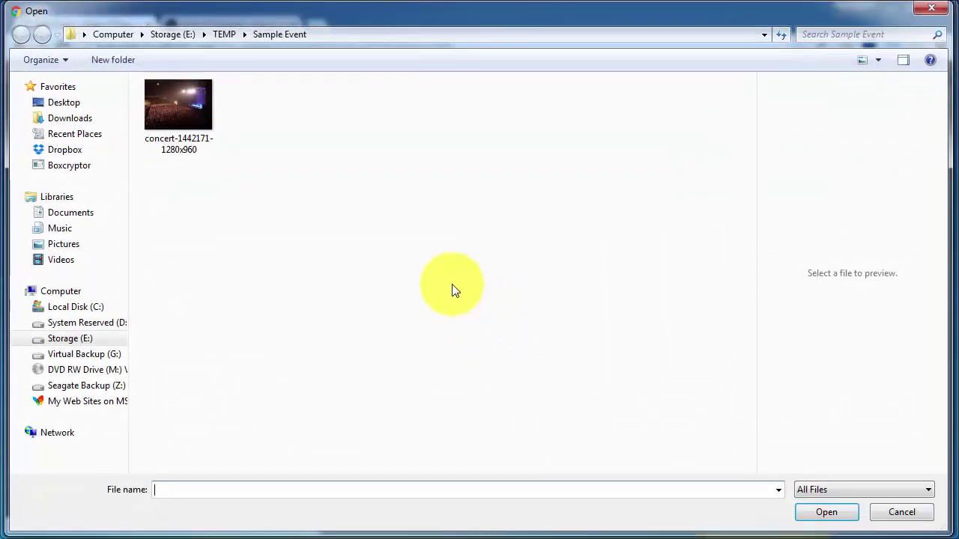
click(188, 117)
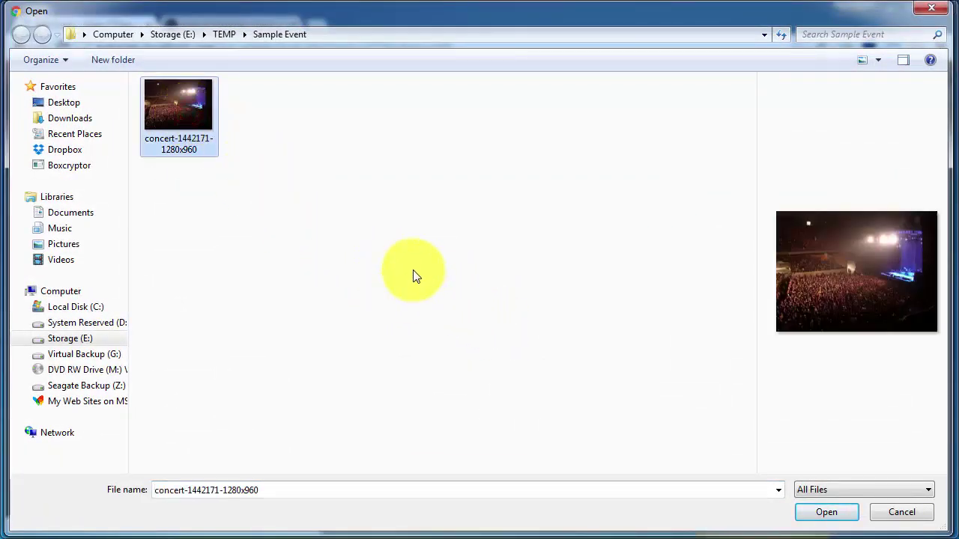
click(824, 514)
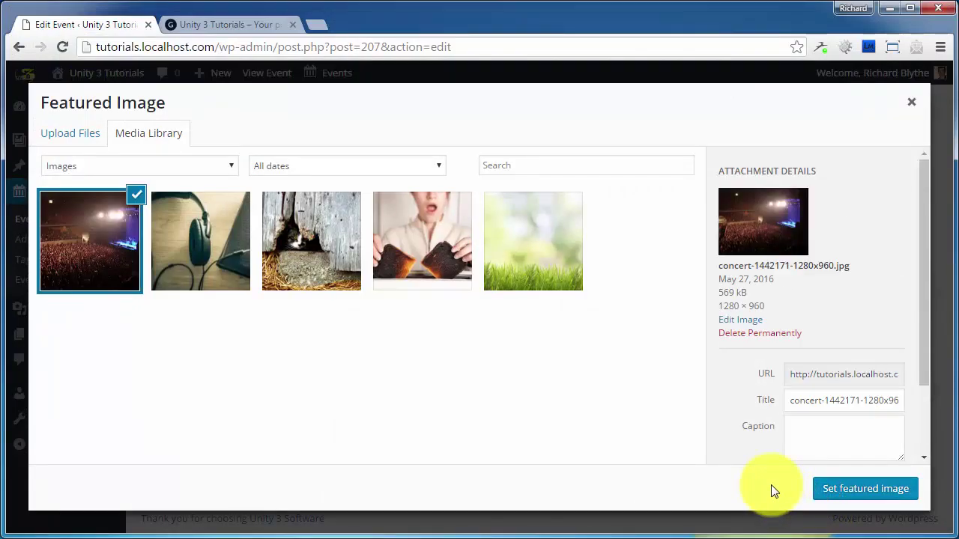
click(866, 490)
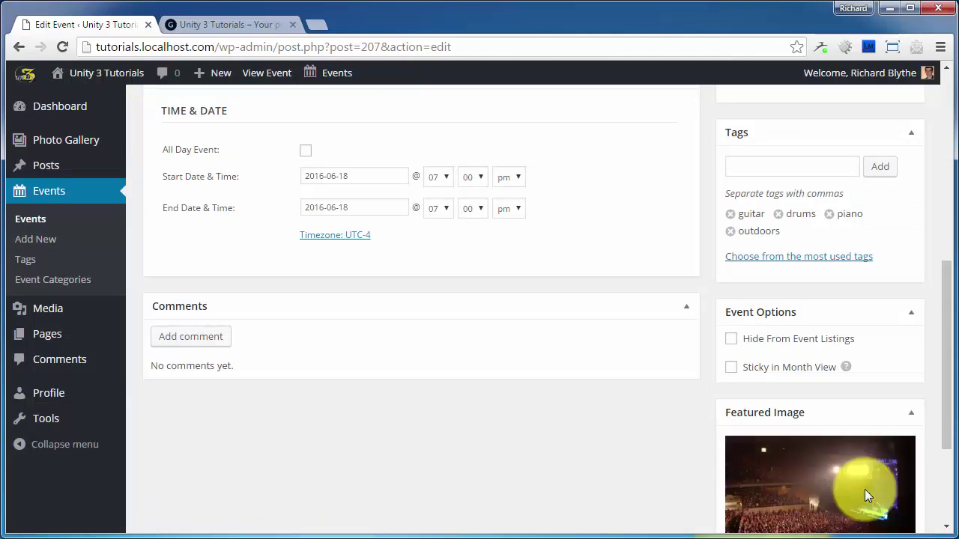
Update the Gospel Music Fest event to save its changes, and open the list of all events.
scroll(879, 449, down, 1)
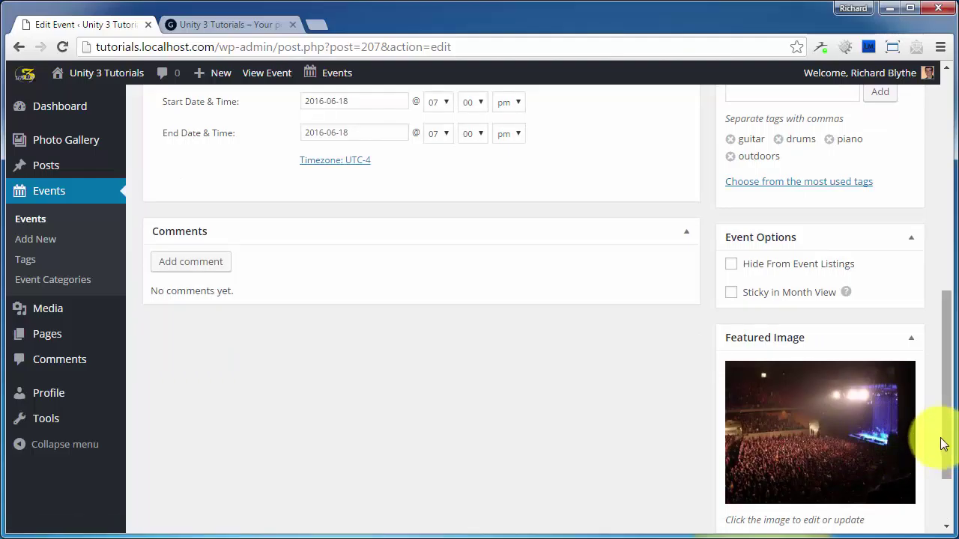
scroll(942, 443, up, 3)
scroll(939, 442, up, 4)
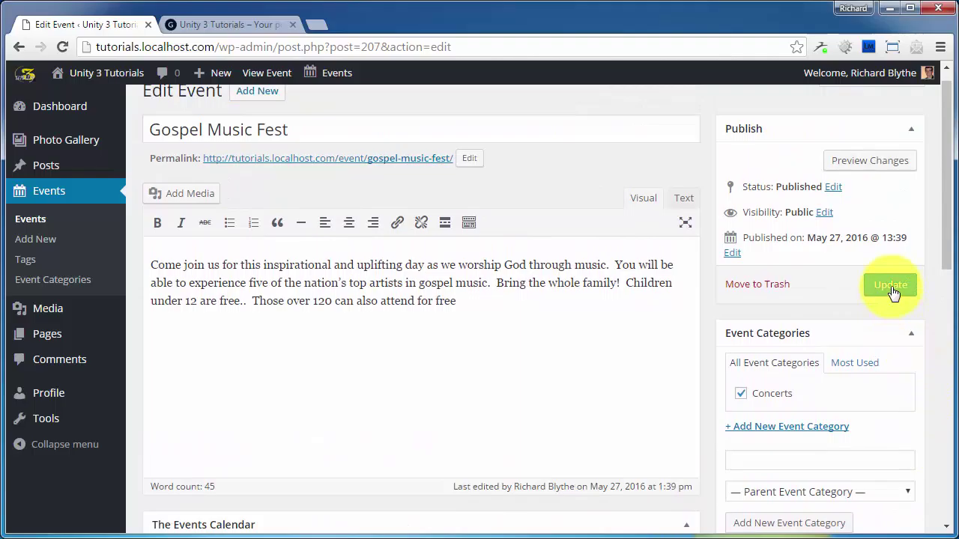
click(892, 292)
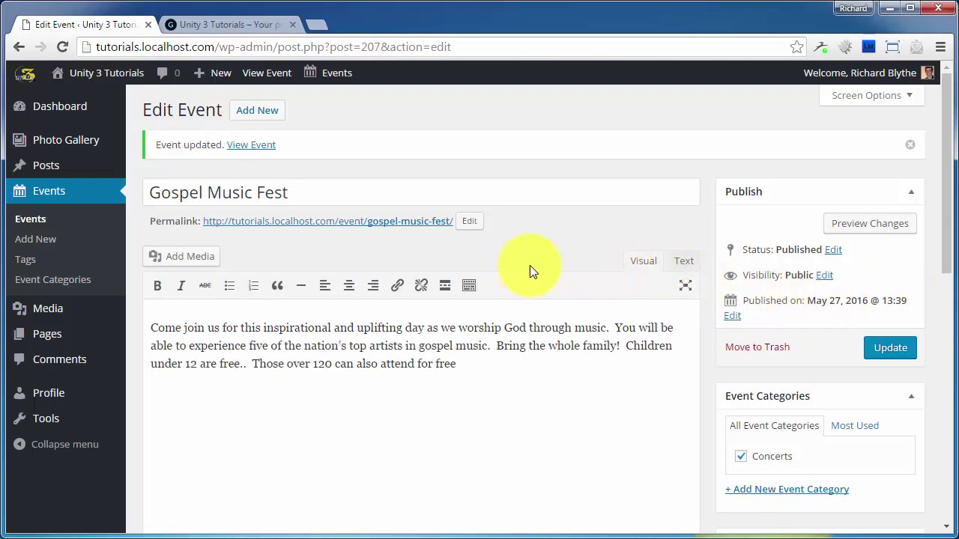
click(40, 198)
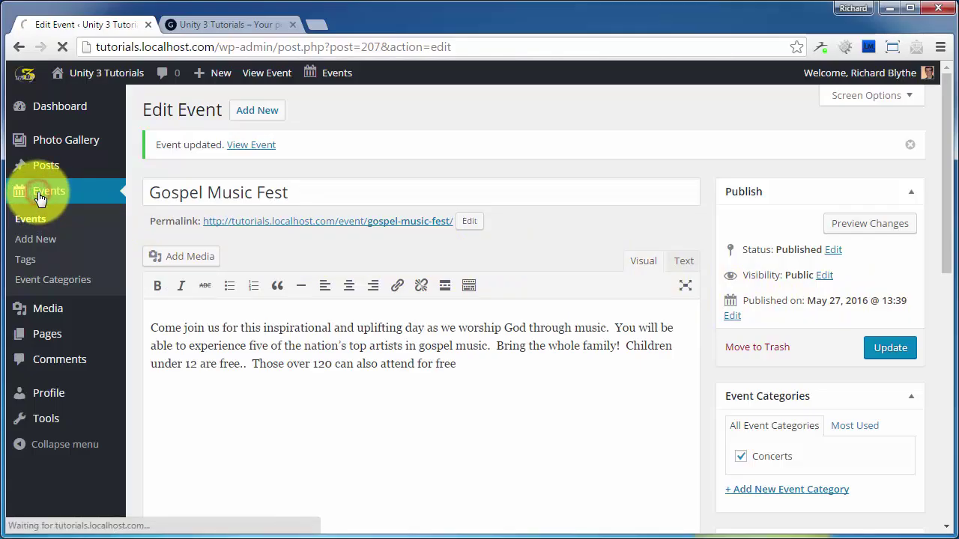